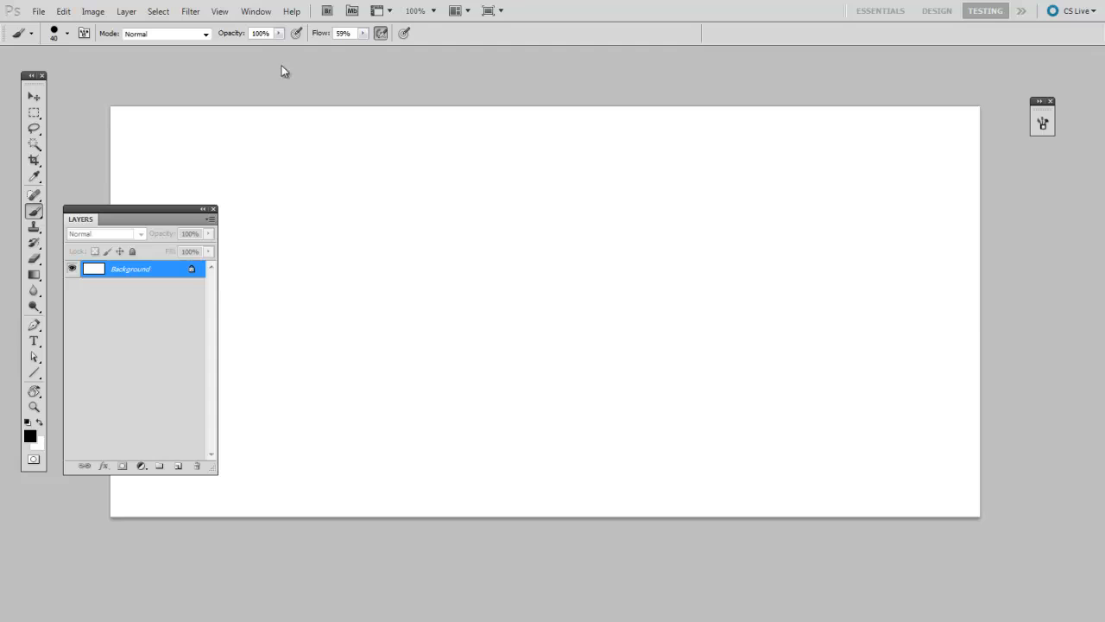
# Show the Brush settings panel
pyautogui.click(265, 13)
pyautogui.click(266, 13)
pyautogui.click(266, 15)
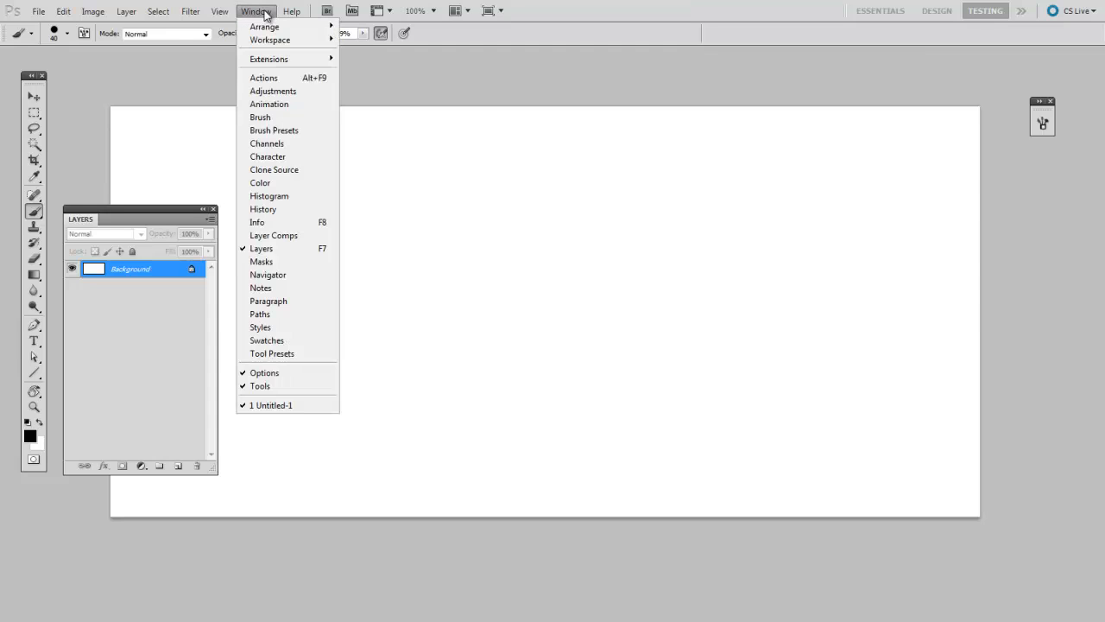
pyautogui.click(285, 117)
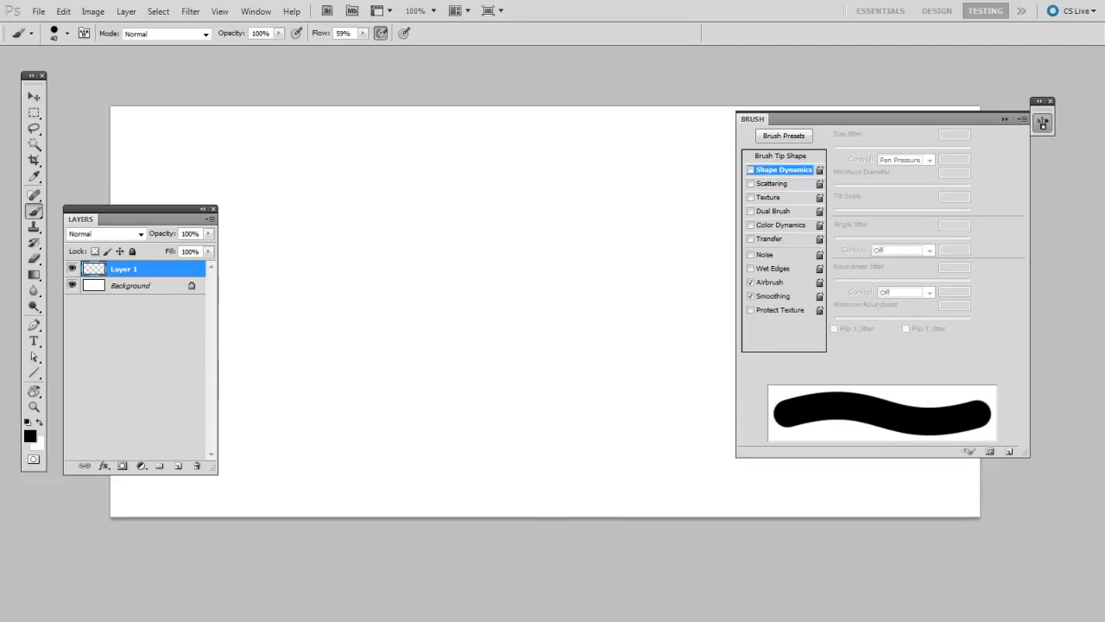
# Paint plain black test strokes with the 40 px brush on Layer 1 and undo them
pyautogui.moveTo(256, 165)
pyautogui.mouseDown()
pyautogui.moveTo(597, 161)
pyautogui.moveTo(506, 233)
pyautogui.moveTo(338, 322)
pyautogui.mouseUp()
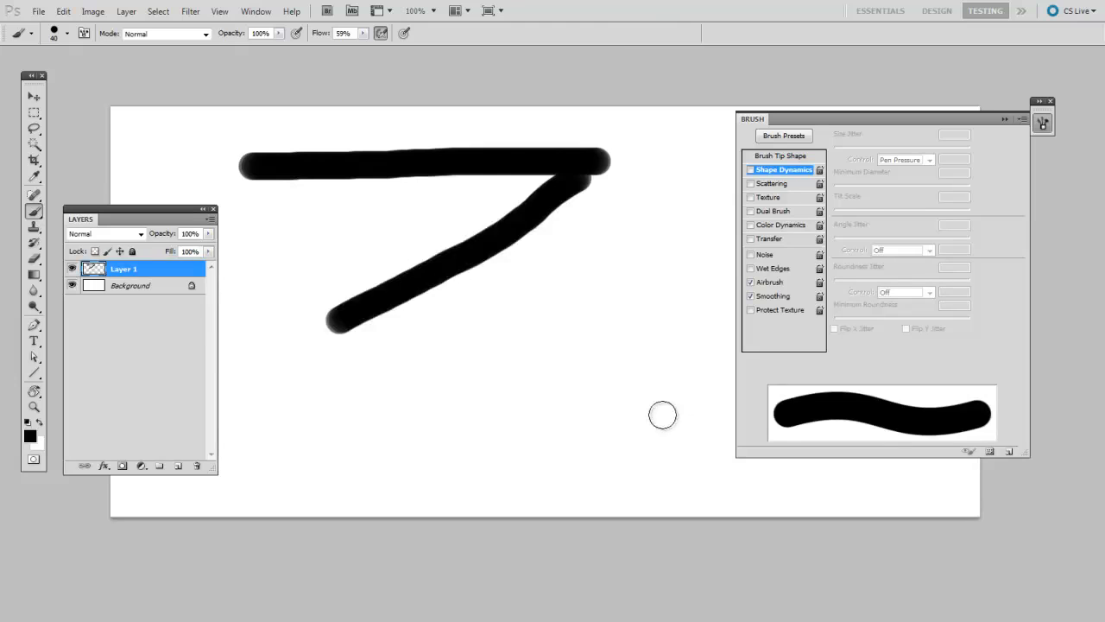
pyautogui.hotkey('ctrl', 'alt', 'z')
pyautogui.hotkey('ctrl', 'alt', 'z')
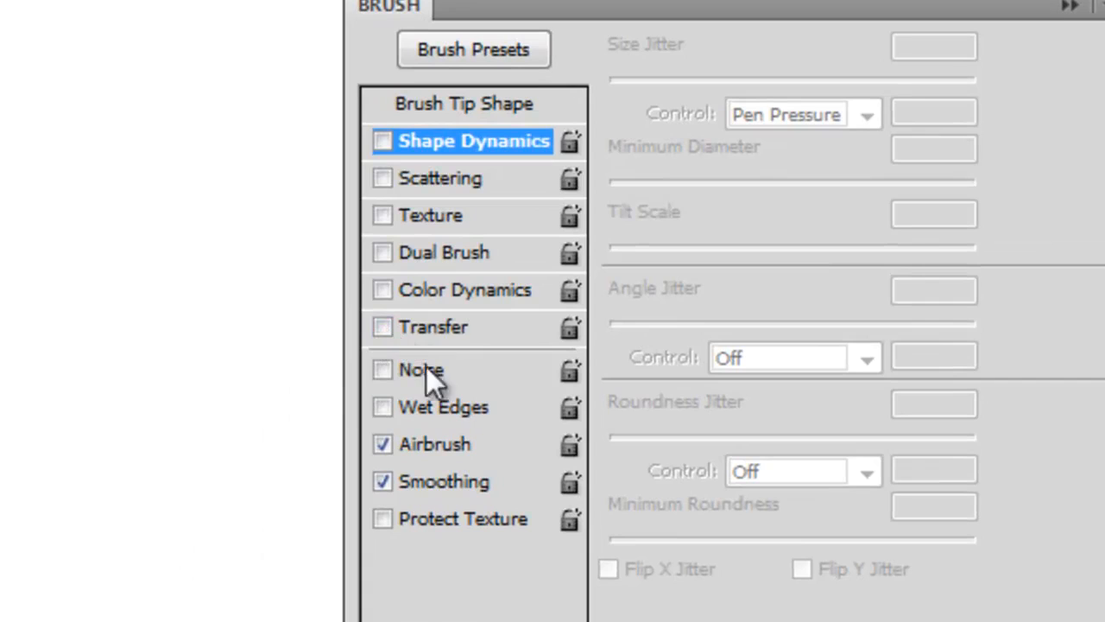
# Enable Transfer for the brush and set the Opacity Jitter control to Pen Pressure
pyautogui.click(448, 331)
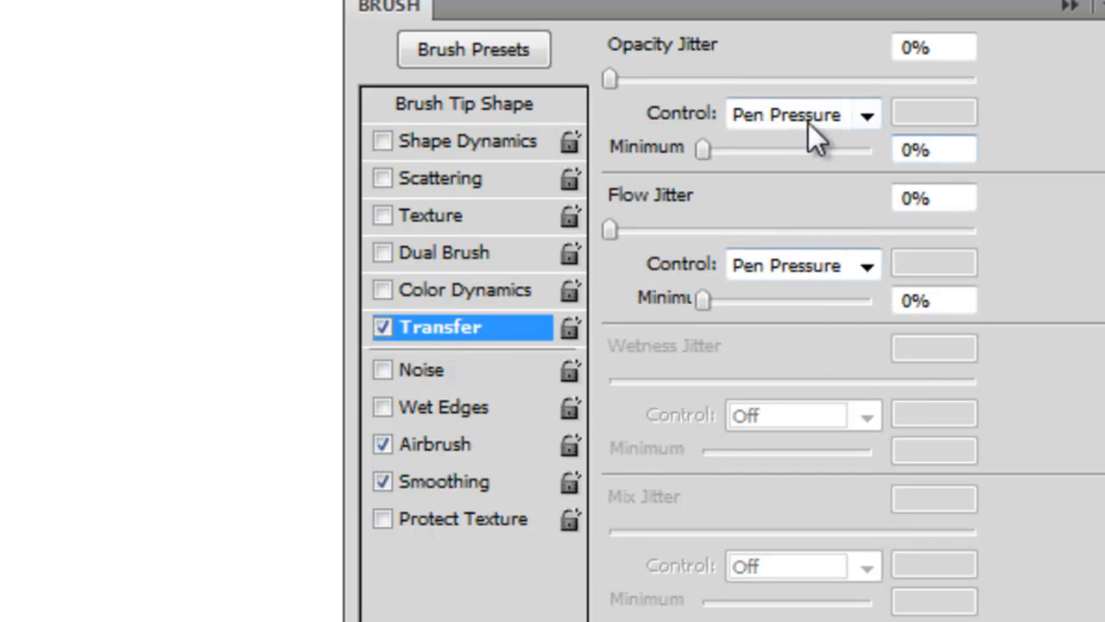
pyautogui.click(840, 97)
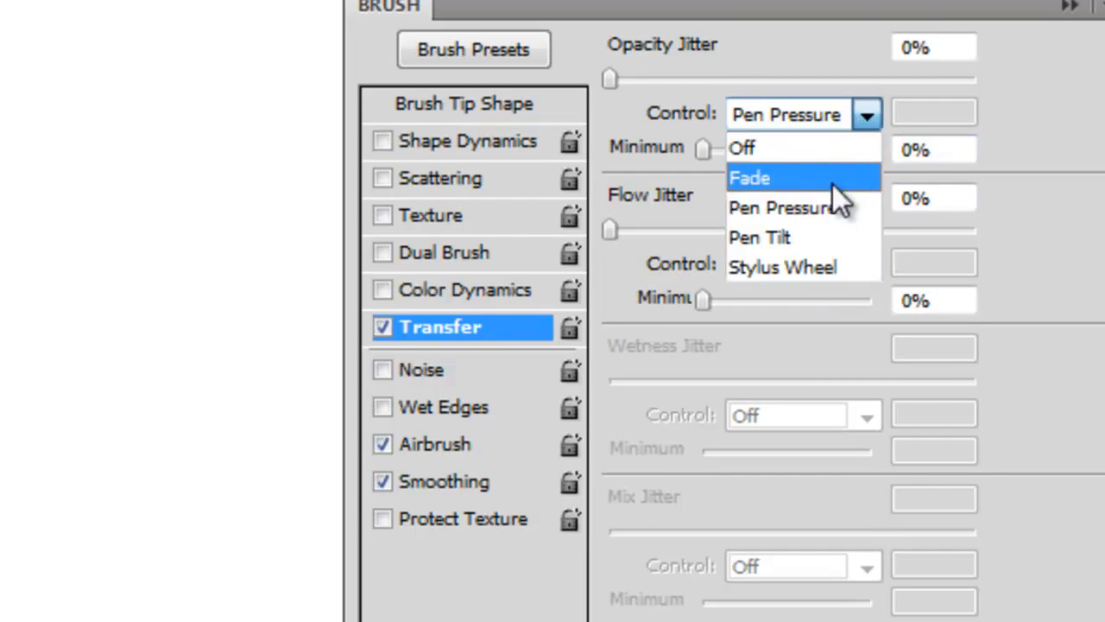
pyautogui.click(836, 205)
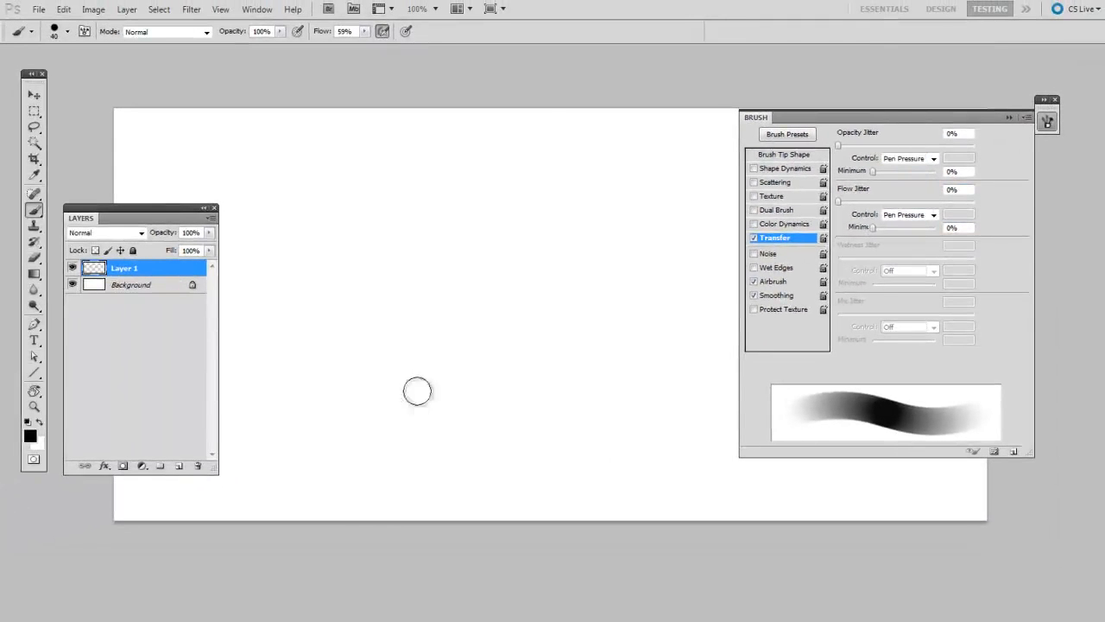
# Paint two horizontal strokes with the 40 px brush across the upper canvas, going from faint to solid black
pyautogui.moveTo(265, 184); pyautogui.dragTo(639, 185)
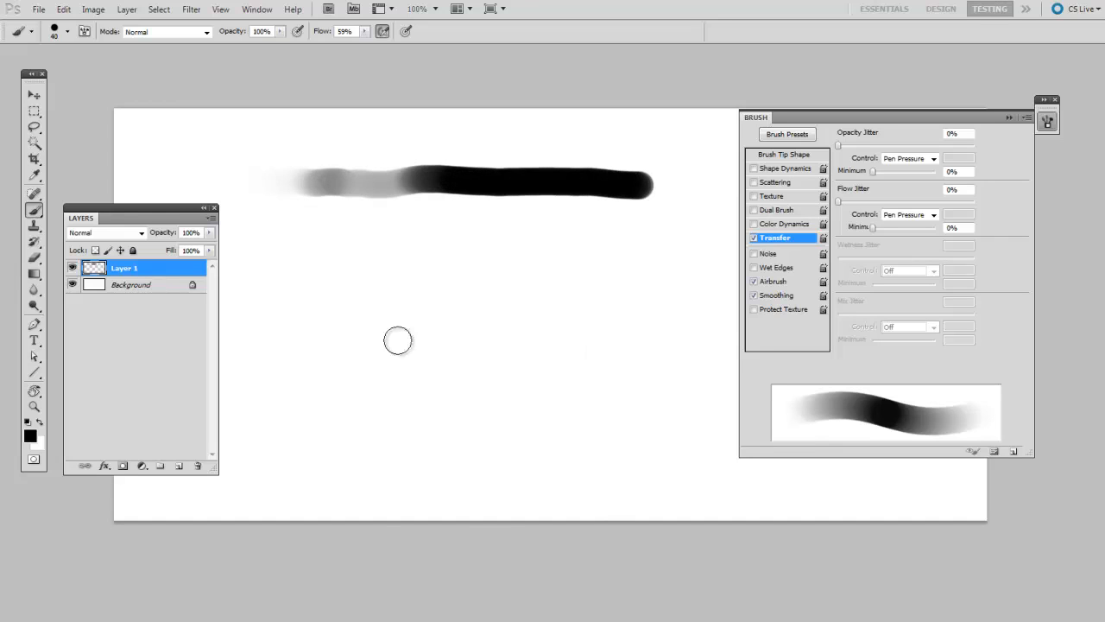
pyautogui.click(287, 233)
pyautogui.moveTo(323, 234); pyautogui.dragTo(648, 239)
# Reduce the brush to 15 px and paint three thinner horizontal strokes beneath the first two
pyautogui.press('[')
pyautogui.press('[')
pyautogui.press('[')
pyautogui.press('[')
pyautogui.press('[')
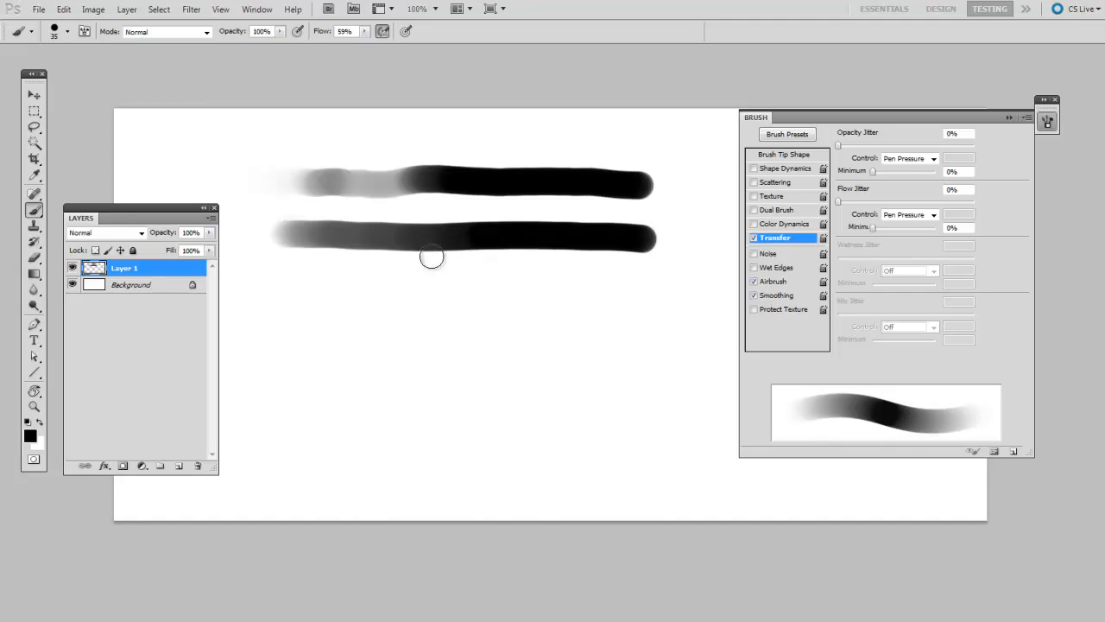
pyautogui.moveTo(291, 274); pyautogui.dragTo(583, 275)
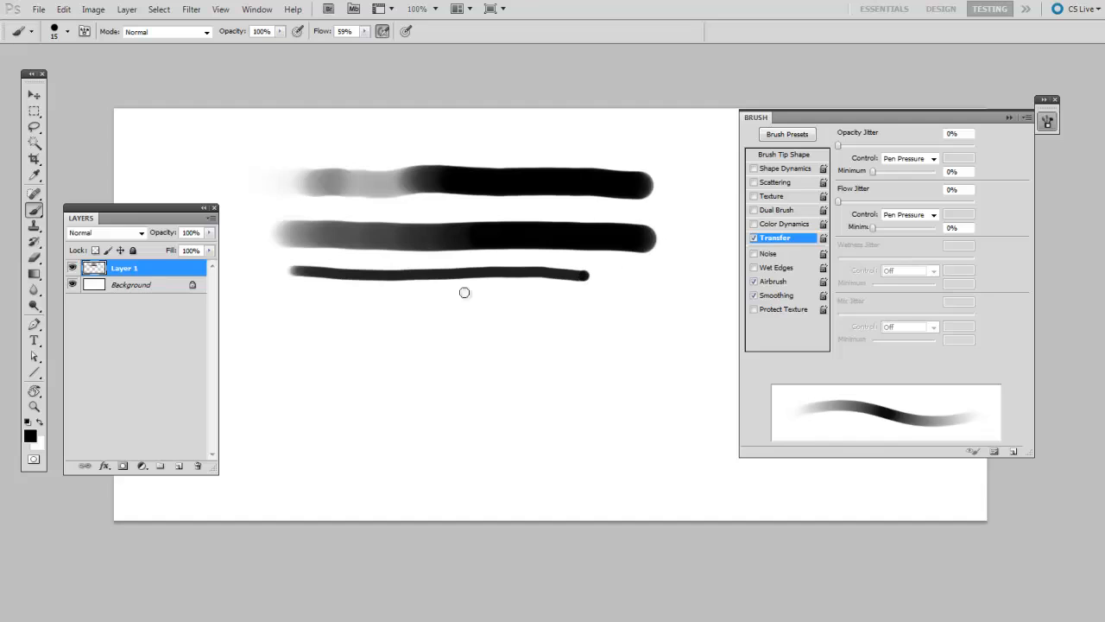
pyautogui.moveTo(278, 302); pyautogui.dragTo(622, 305)
pyautogui.moveTo(333, 319); pyautogui.dragTo(639, 327)
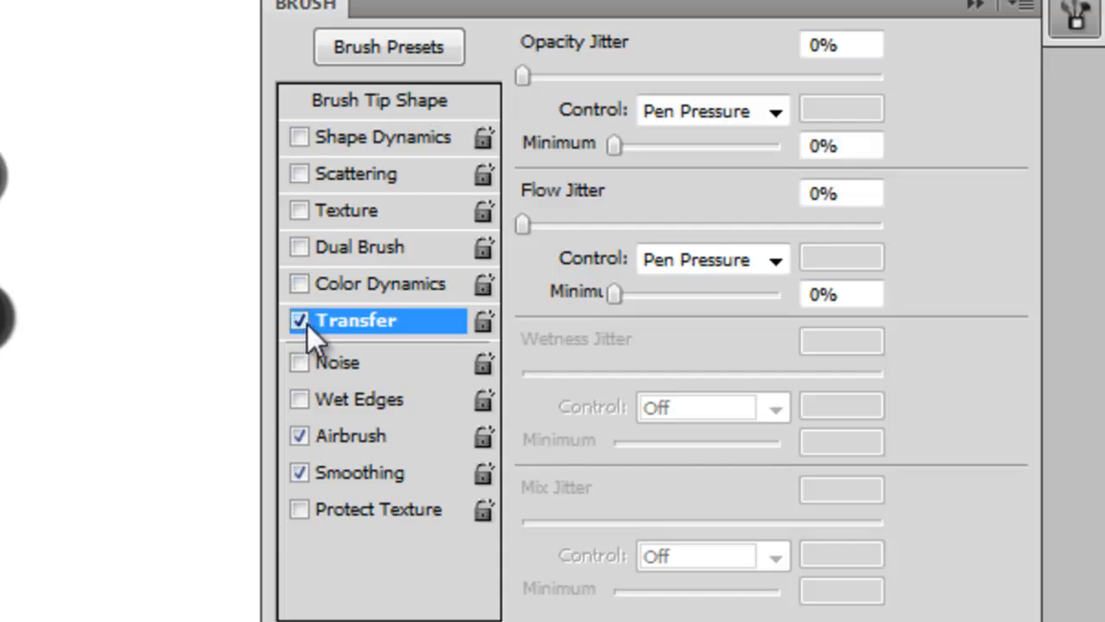
# Turn off Transfer, enable Shape Dynamics and set its Minimum Diameter to 1%
pyautogui.click(302, 322)
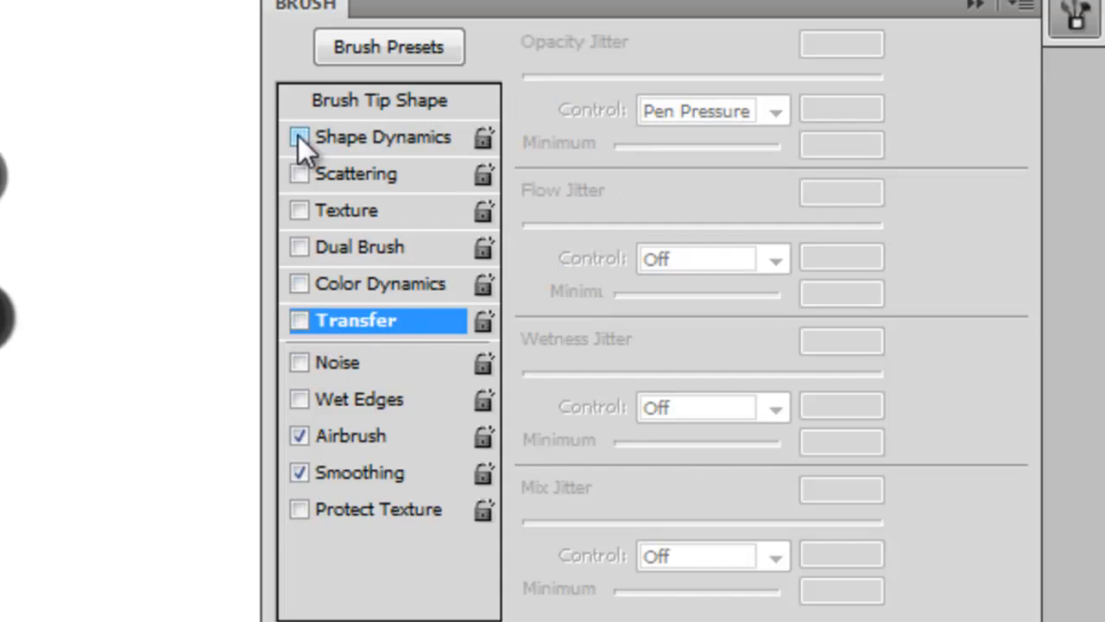
pyautogui.click(390, 139)
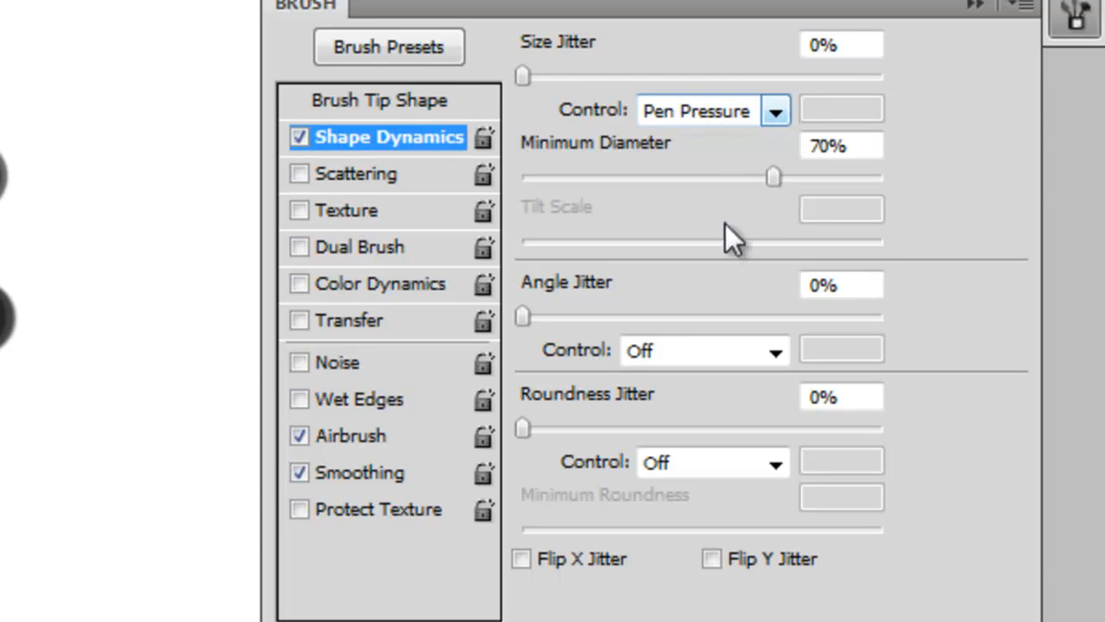
pyautogui.moveTo(613, 181); pyautogui.dragTo(526, 189)
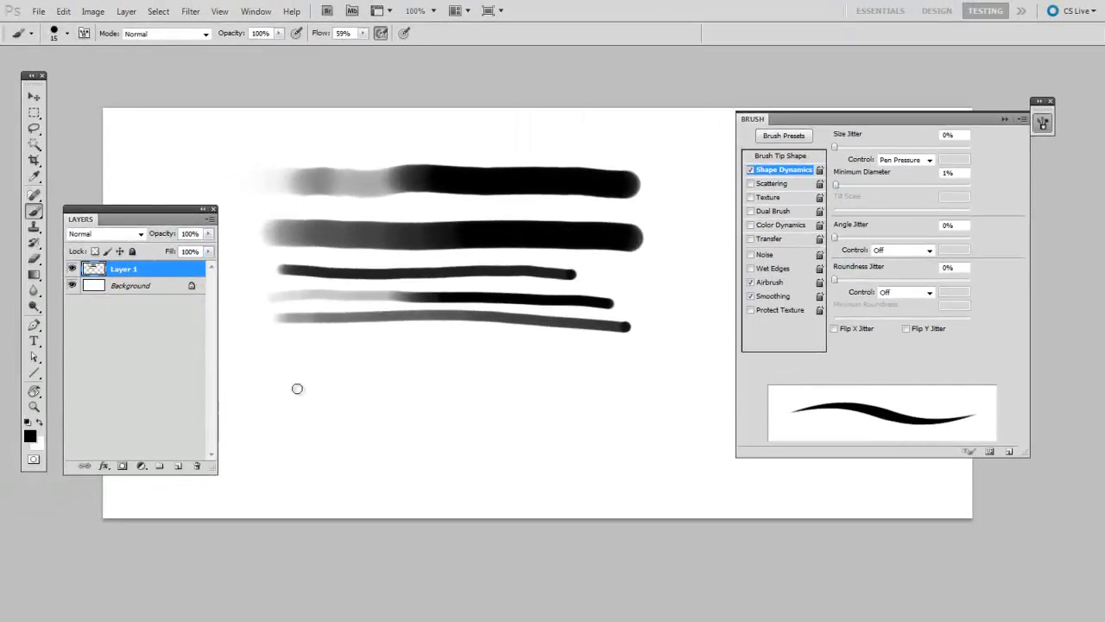
# Enlarge the brush to 45 px and paint two tapered strokes across the lower canvas
pyautogui.press(']')
pyautogui.press(']')
pyautogui.press(']')
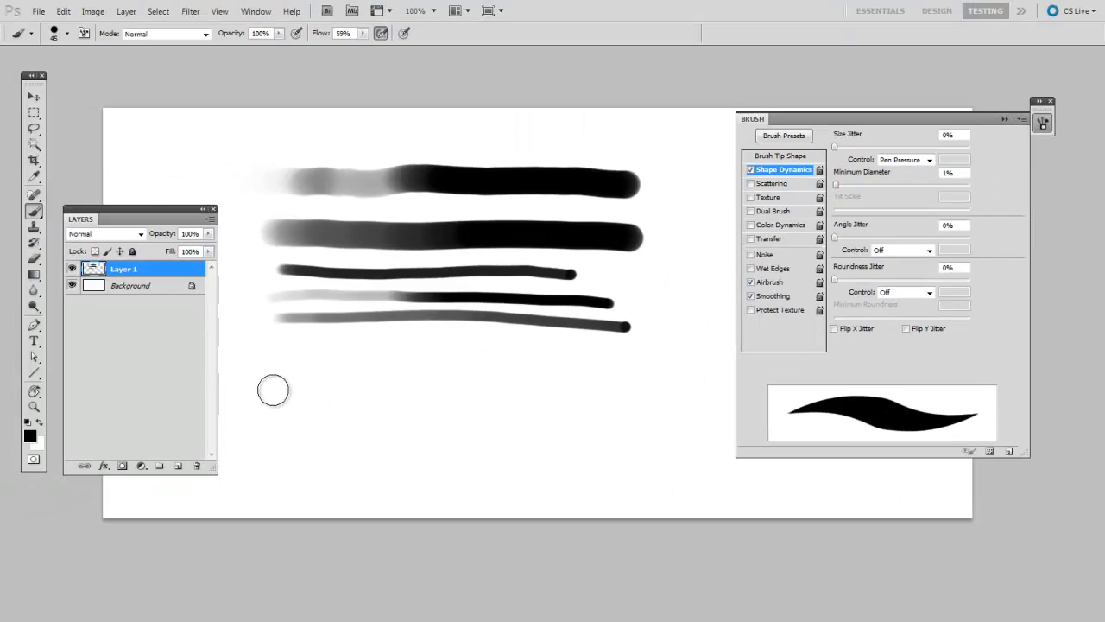
pyautogui.moveTo(262, 392); pyautogui.dragTo(627, 391)
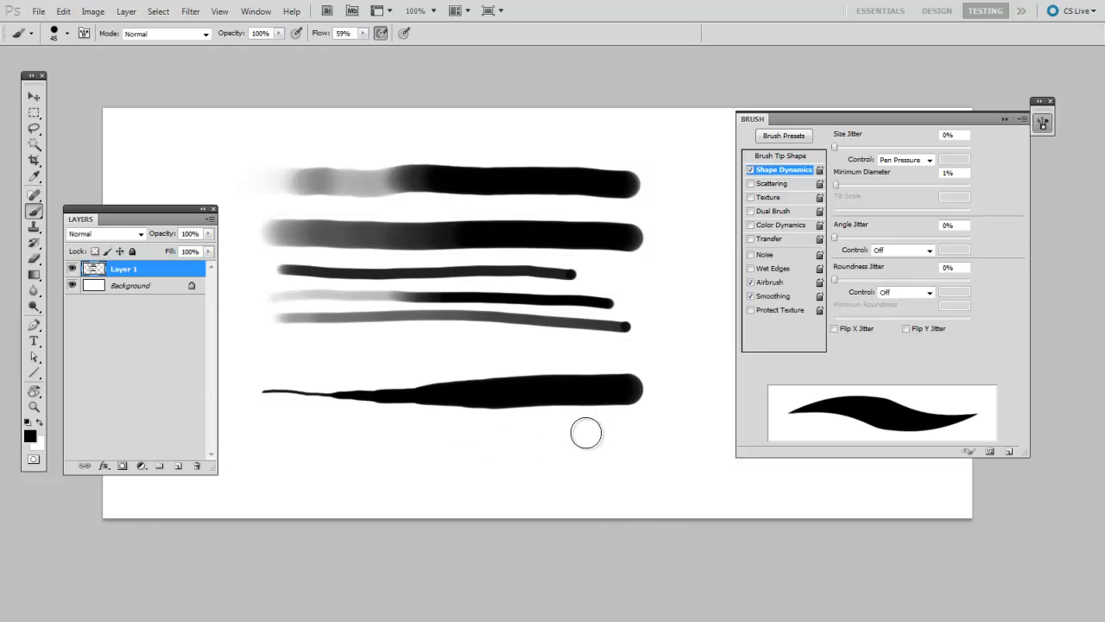
pyautogui.moveTo(263, 446)
pyautogui.mouseDown()
pyautogui.moveTo(330, 469)
pyautogui.moveTo(420, 440)
pyautogui.moveTo(486, 470)
pyautogui.moveTo(560, 438)
pyautogui.moveTo(680, 471)
pyautogui.mouseUp()
# Reduce the brush size and paint additional thinner tapered strokes among the existing ones
pyautogui.press('[')
pyautogui.press('[')
pyautogui.moveTo(309, 340)
pyautogui.mouseDown()
pyautogui.moveTo(358, 355)
pyautogui.moveTo(538, 360)
pyautogui.moveTo(591, 346)
pyautogui.mouseUp()
pyautogui.moveTo(252, 307)
pyautogui.mouseDown()
pyautogui.moveTo(249, 418)
pyautogui.moveTo(315, 474)
pyautogui.mouseUp()
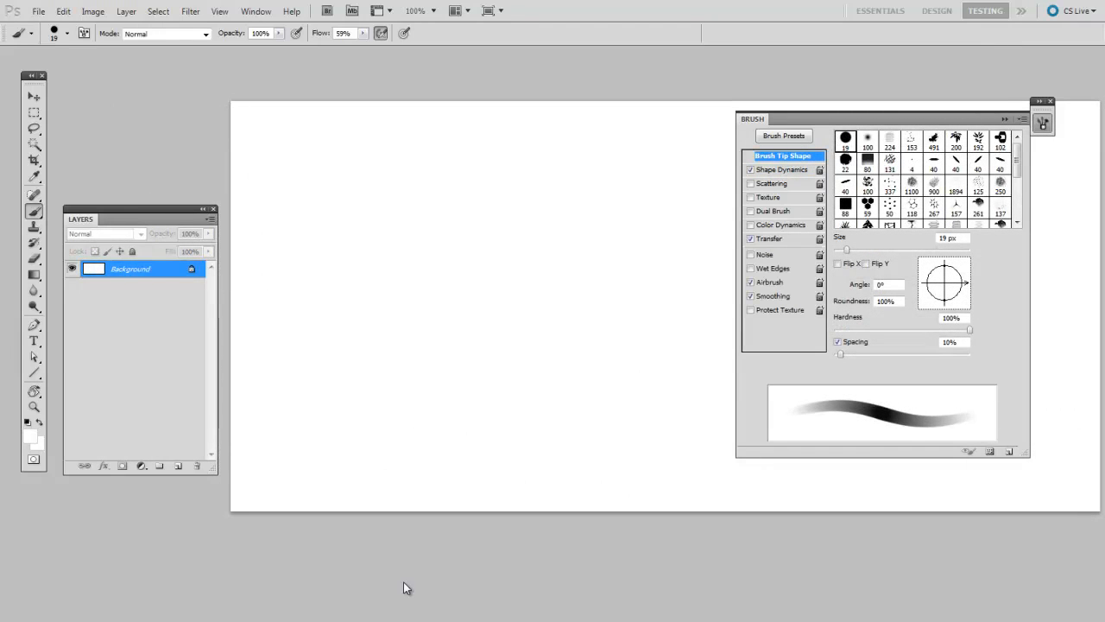
# Add a new layer to the blank canvas and set the foreground color to black (000000)
pyautogui.rightClick(335, 344)
pyautogui.press('Escape')
pyautogui.hotkey('ctrl', 'shift', 'alt', 'n')
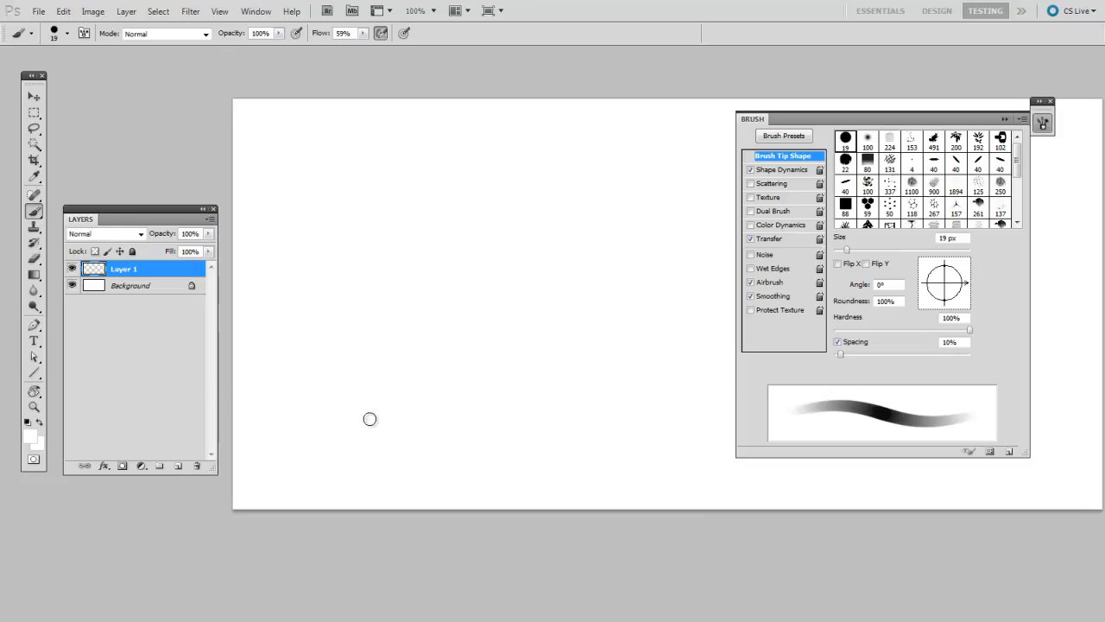
pyautogui.click(34, 439)
pyautogui.click(673, 313)
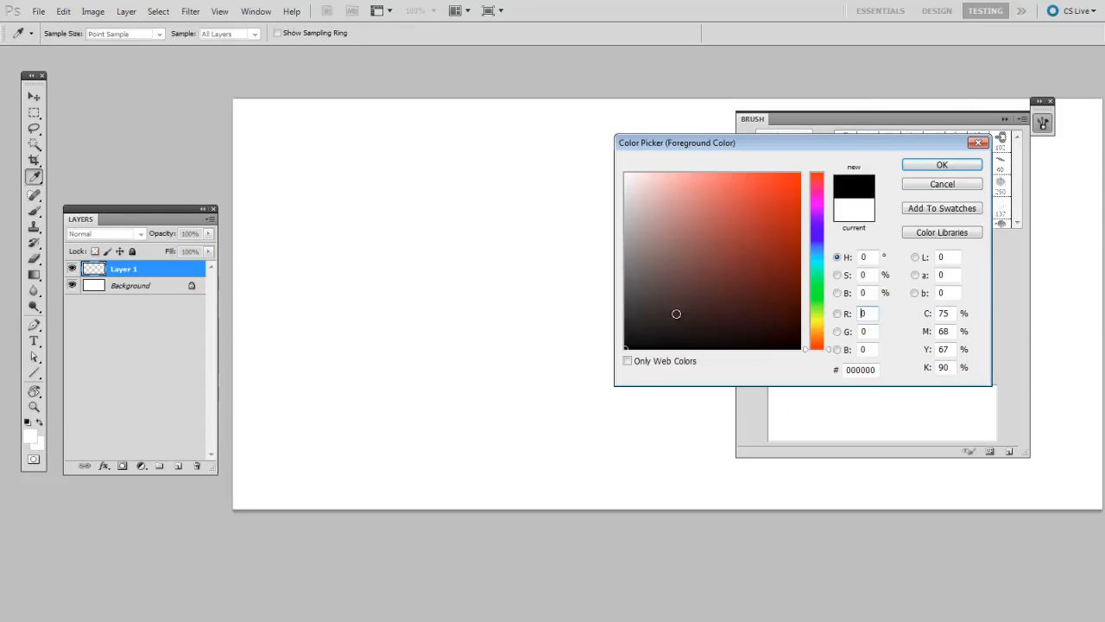
pyautogui.click(941, 167)
# Enlarge the brush to 50 px and paint two wavy strokes, one solid and one lighter, on Layer 1
pyautogui.press(']')
pyautogui.press(']')
pyautogui.press(']')
pyautogui.press(']')
pyautogui.moveTo(302, 180)
pyautogui.mouseDown()
pyautogui.moveTo(382, 191)
pyautogui.moveTo(636, 183)
pyautogui.mouseUp()
pyautogui.moveTo(298, 254)
pyautogui.mouseDown()
pyautogui.moveTo(360, 247)
pyautogui.moveTo(633, 266)
pyautogui.mouseUp()
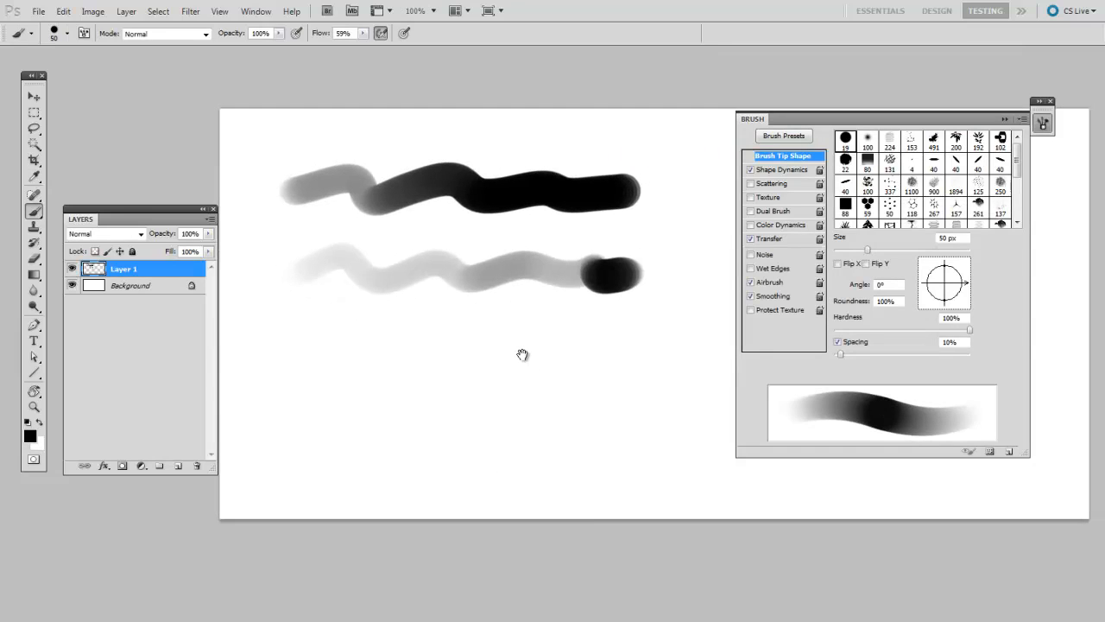
# Turn off Shape Dynamics for the 50 px brush and open its Transfer settings
pyautogui.click(751, 170)
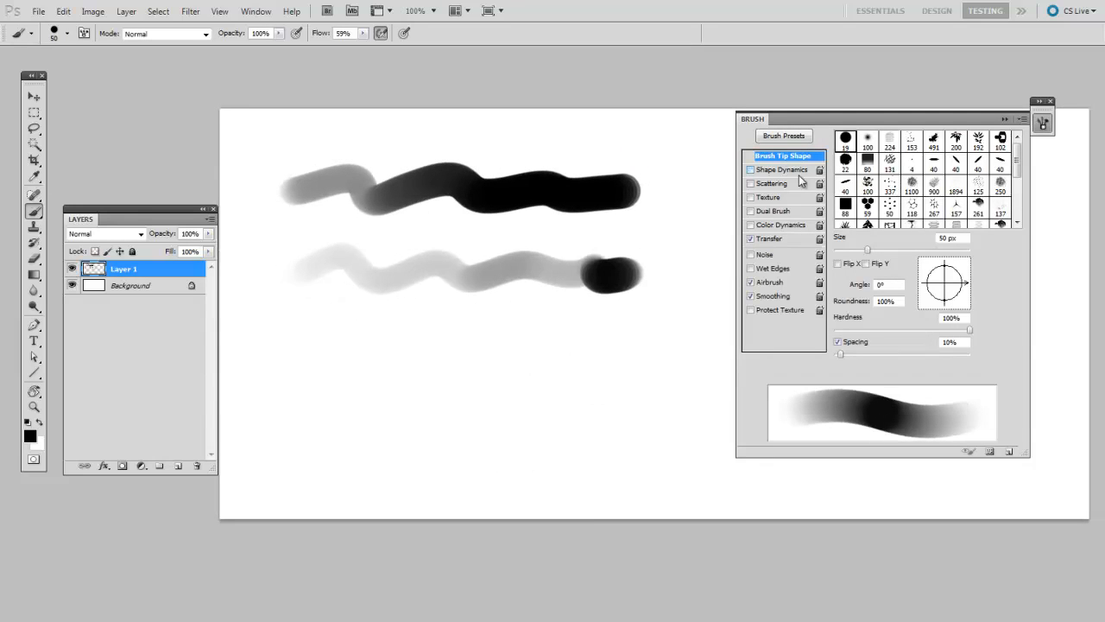
pyautogui.click(773, 239)
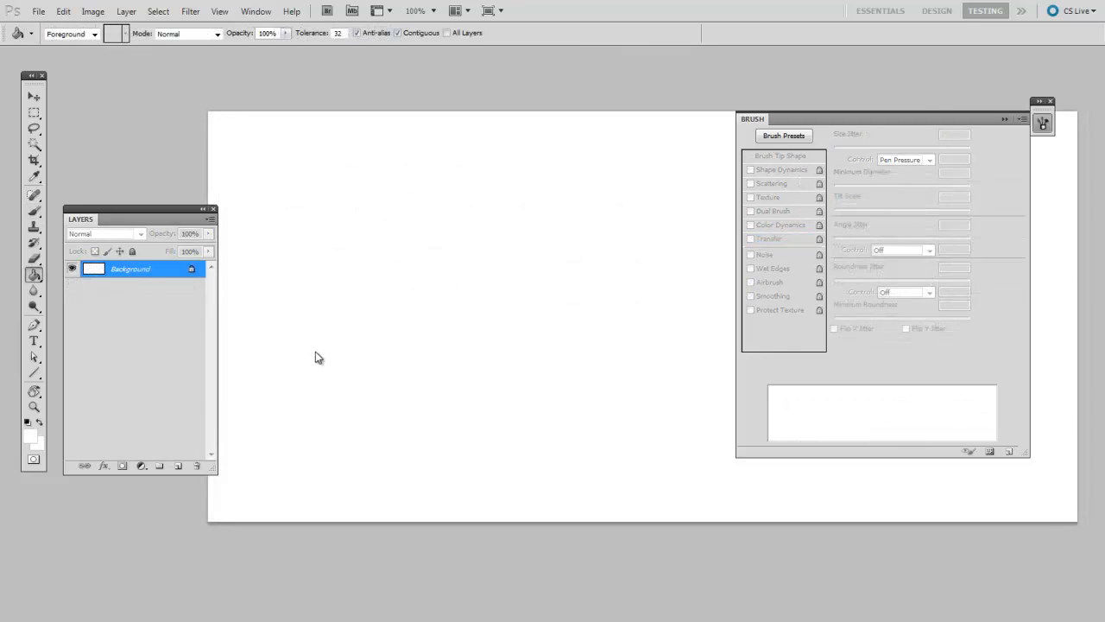
# Activate the Brush tool and set Transfer's Opacity Jitter control to Pen Pressure
pyautogui.click(33, 210)
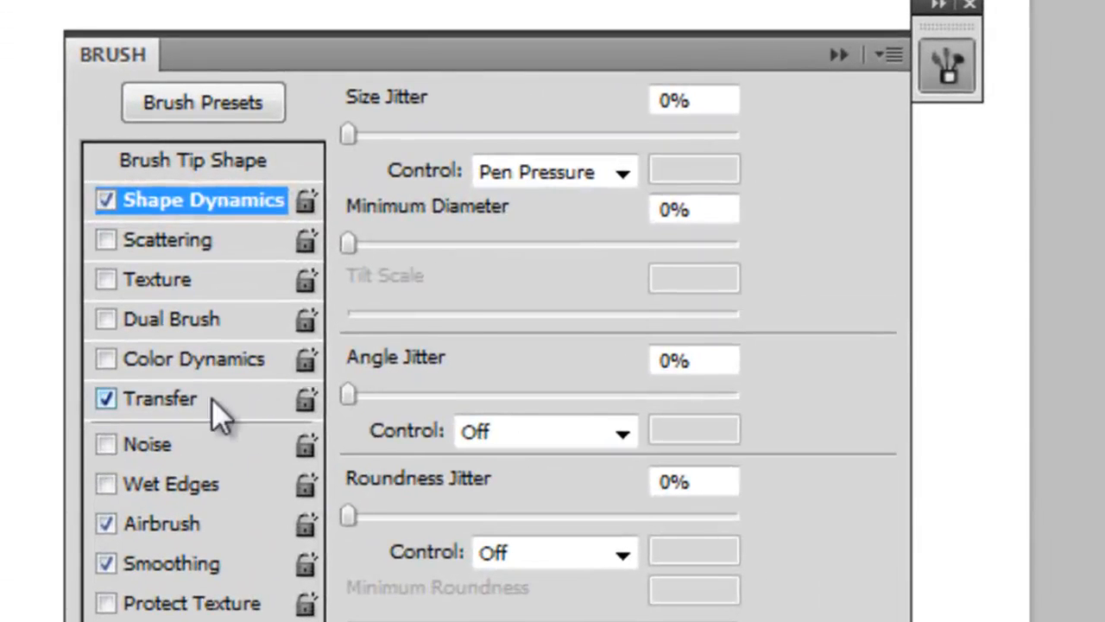
pyautogui.click(211, 400)
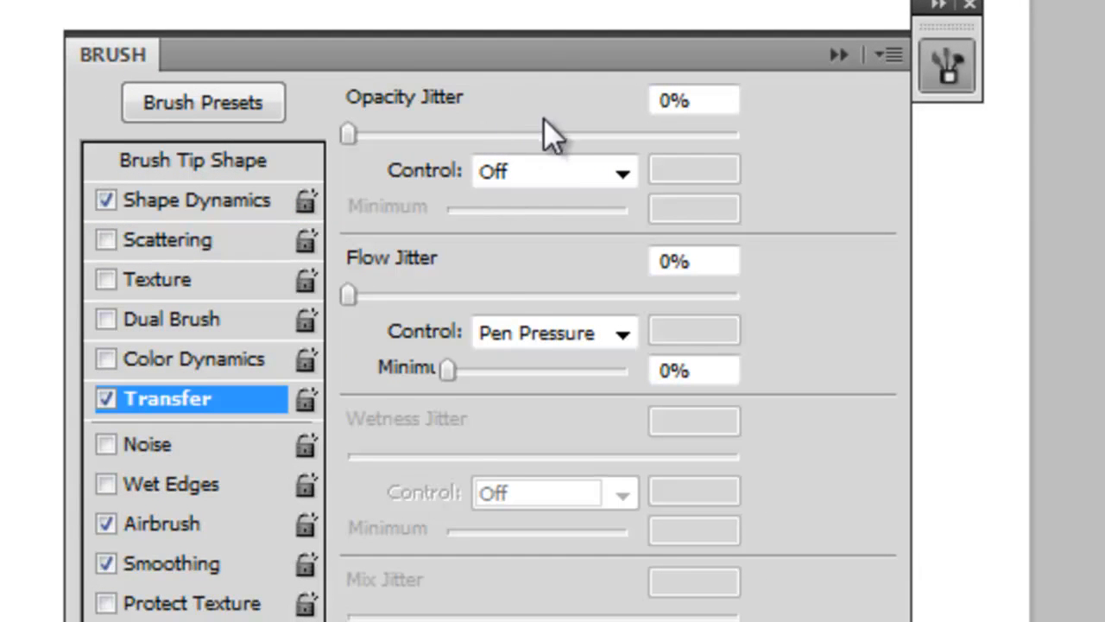
pyautogui.click(575, 175)
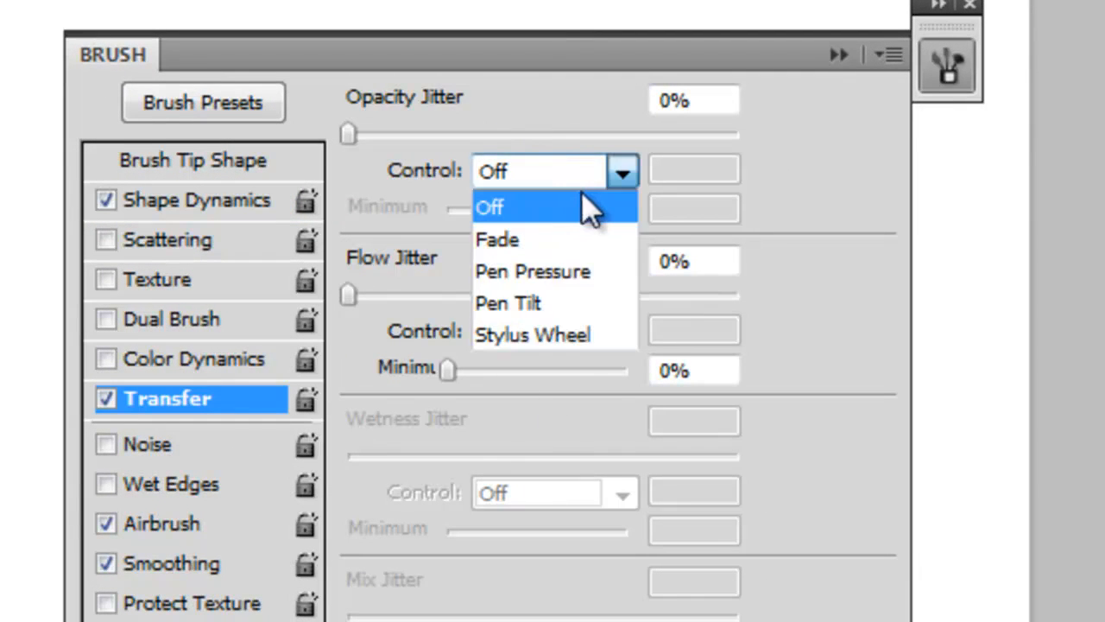
pyautogui.click(593, 271)
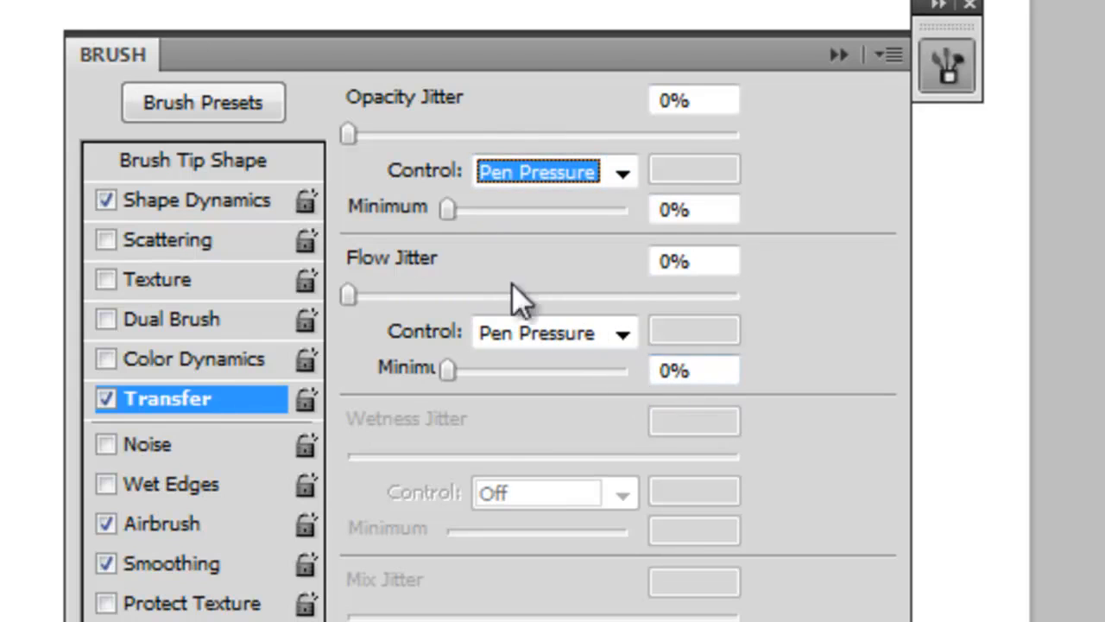
# In Shape Dynamics, set Size Jitter to 0% with Pen Pressure as its control
pyautogui.click(218, 200)
pyautogui.moveTo(349, 135); pyautogui.dragTo(298, 151)
pyautogui.click(594, 177)
pyautogui.click(593, 179)
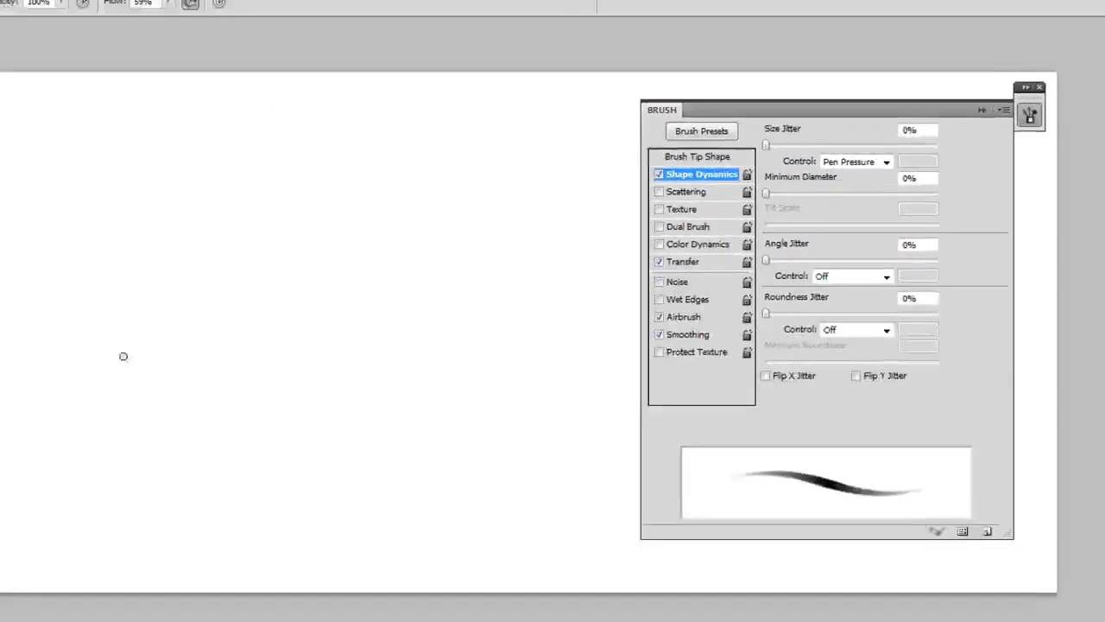
# Enlarge the brush to 35 px and paint two long strokes that taper and fade at their left ends
pyautogui.press(']')
pyautogui.press(']')
pyautogui.press(']')
pyautogui.press(']')
pyautogui.press(']')
pyautogui.press(']')
pyautogui.press(']')
pyautogui.press('[')
pyautogui.moveTo(298, 295)
pyautogui.mouseDown()
pyautogui.moveTo(348, 270)
pyautogui.moveTo(455, 251)
pyautogui.moveTo(597, 249)
pyautogui.moveTo(675, 269)
pyautogui.mouseUp()
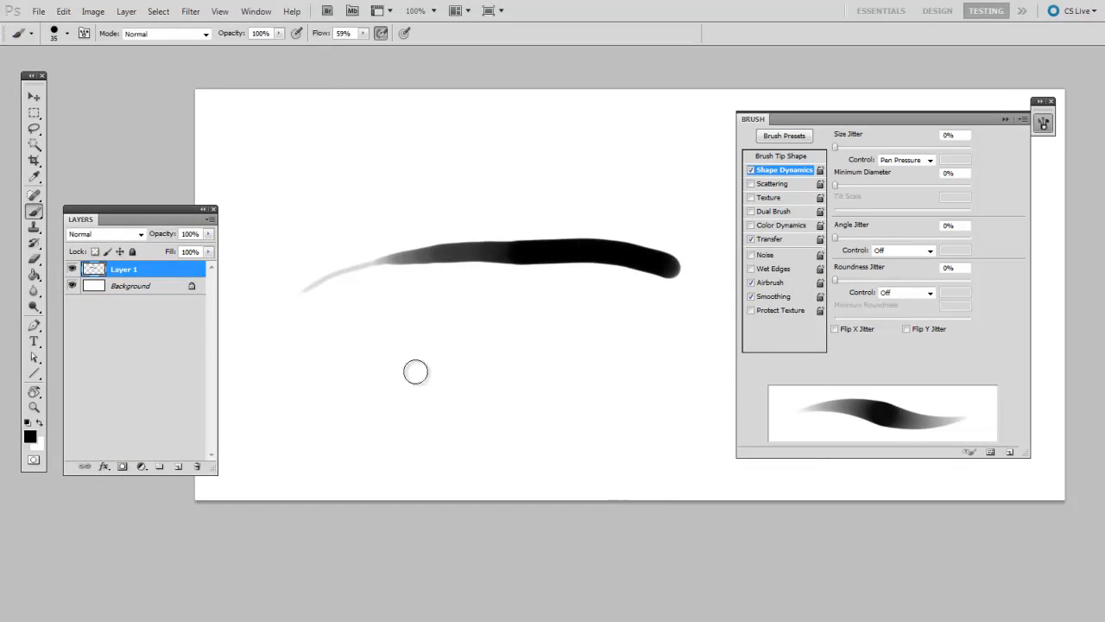
pyautogui.moveTo(344, 338)
pyautogui.mouseDown()
pyautogui.moveTo(585, 316)
pyautogui.moveTo(681, 322)
pyautogui.mouseUp()
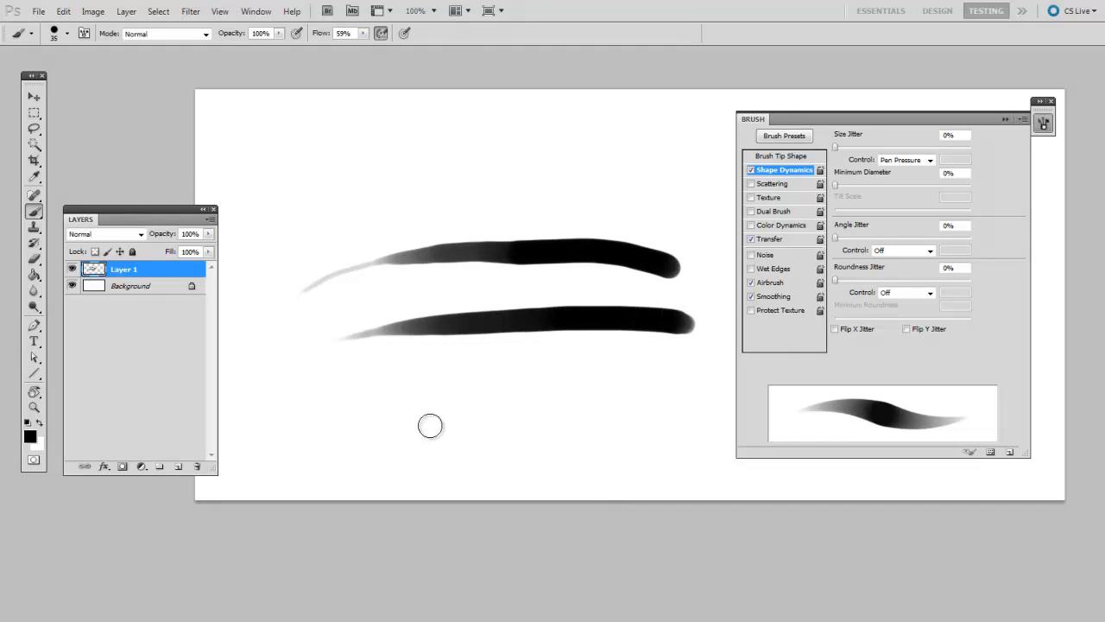
# Reduce the brush to 25 px and paint three more tapered strokes above and below the existing ones
pyautogui.press('[')
pyautogui.moveTo(283, 250)
pyautogui.mouseDown()
pyautogui.moveTo(358, 207)
pyautogui.moveTo(570, 143)
pyautogui.mouseUp()
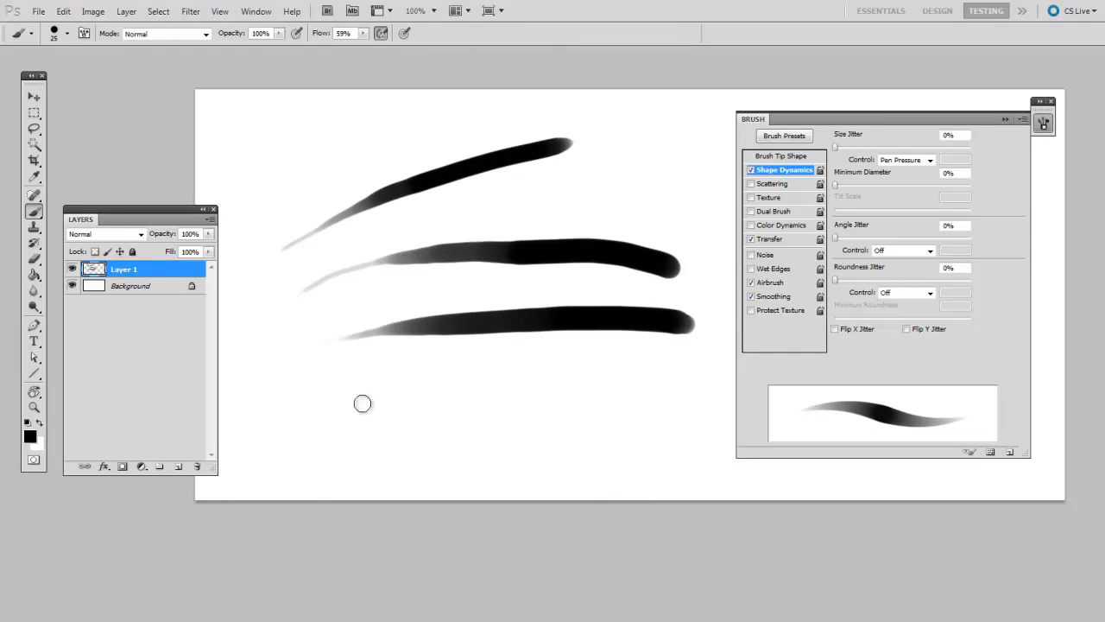
pyautogui.moveTo(352, 405); pyautogui.dragTo(608, 377)
pyautogui.moveTo(444, 212); pyautogui.dragTo(706, 154)
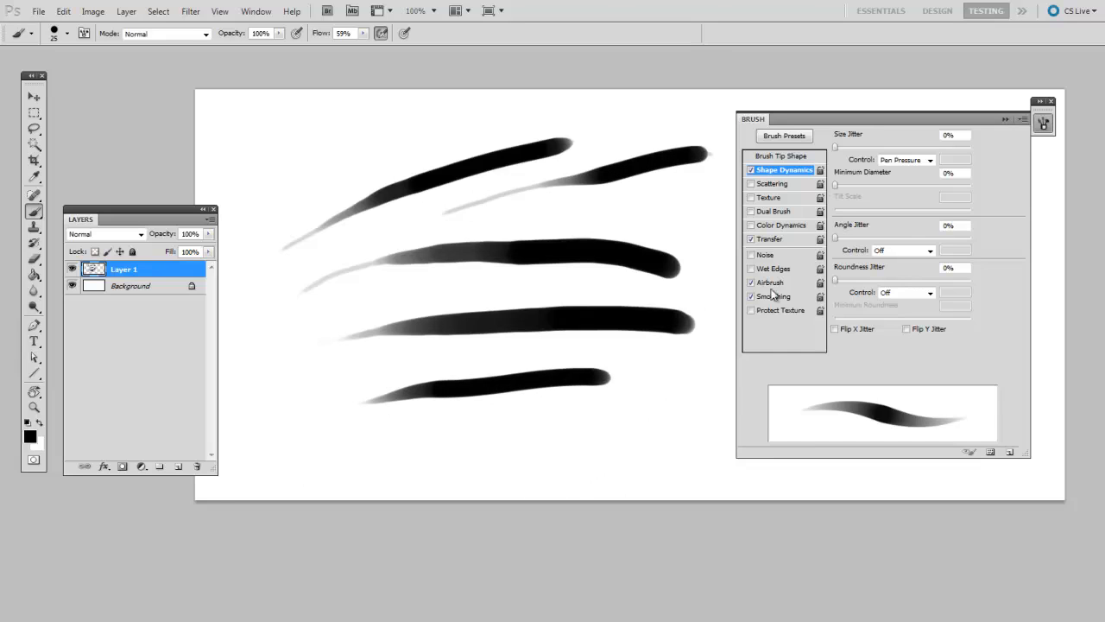
# Add a new layer to the blank canvas and choose the 19 px hard round brush preset
pyautogui.moveTo(194, 449); pyautogui.dragTo(197, 467)
pyautogui.hotkey('ctrl', 'shift', 'alt', 'n')
pyautogui.rightClick(418, 260)
pyautogui.doubleClick(451, 337)
pyautogui.moveTo(358, 398); pyautogui.dragTo(356, 402)
pyautogui.rightClick(590, 220)
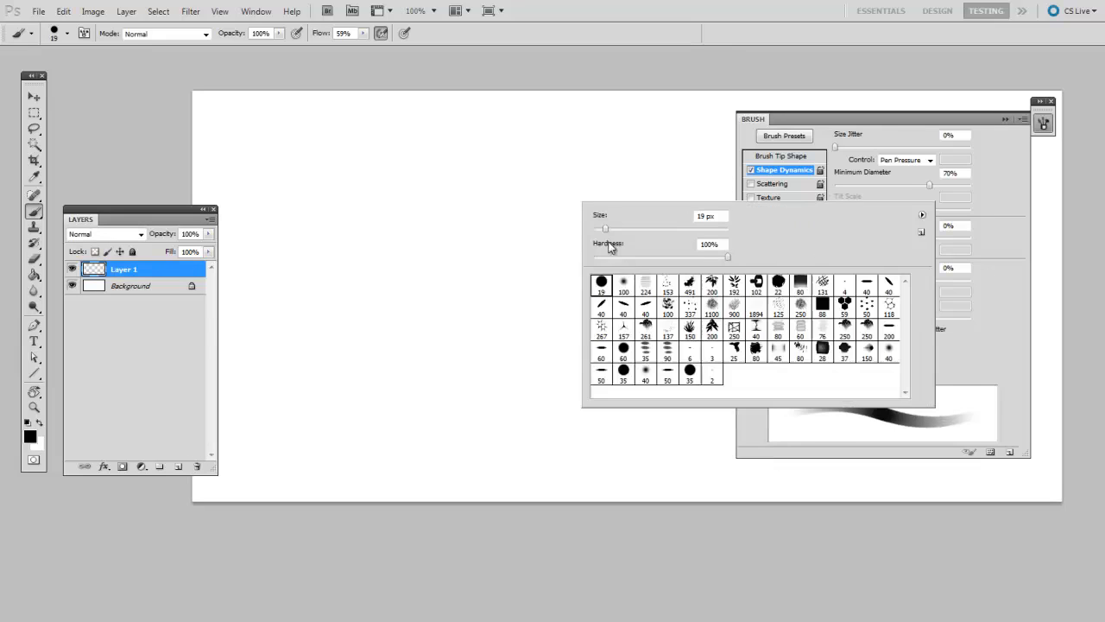
pyautogui.moveTo(495, 351); pyautogui.dragTo(495, 354)
# Enlarge the brush and paint a wavy stroke that varies in opacity across the upper canvas
pyautogui.press(']')
pyautogui.press(']')
pyautogui.press(']')
pyautogui.moveTo(309, 161)
pyautogui.mouseDown()
pyautogui.moveTo(437, 176)
pyautogui.moveTo(629, 167)
pyautogui.mouseUp()
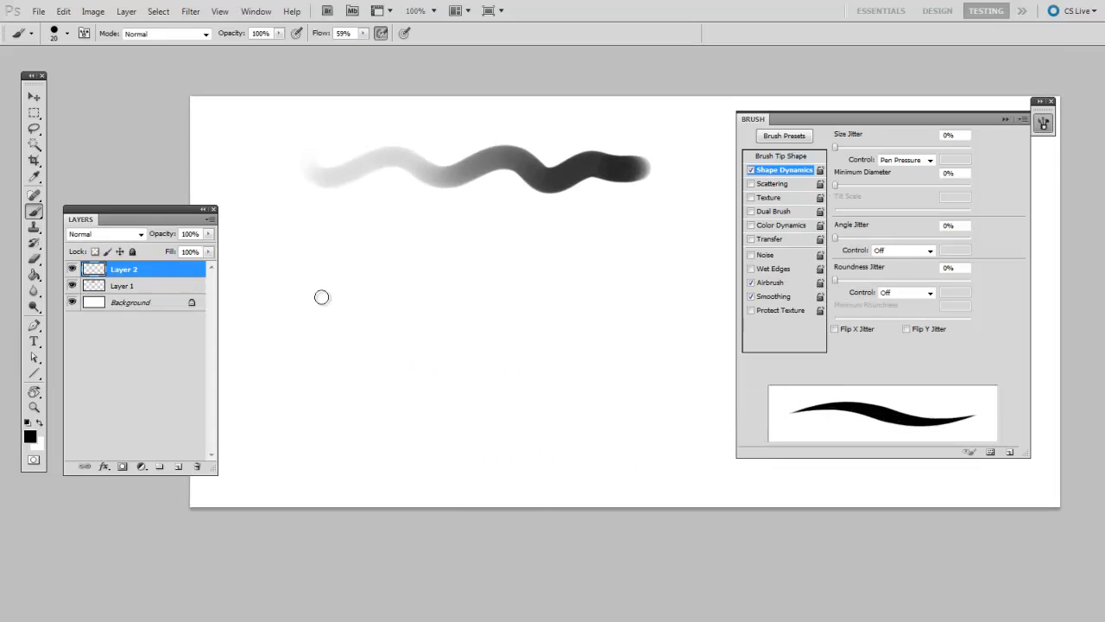
# Enlarge the Shape Dynamics brush to 50 px and paint a solid wavy stroke that varies in width below the first
pyautogui.press(']')
pyautogui.press(']')
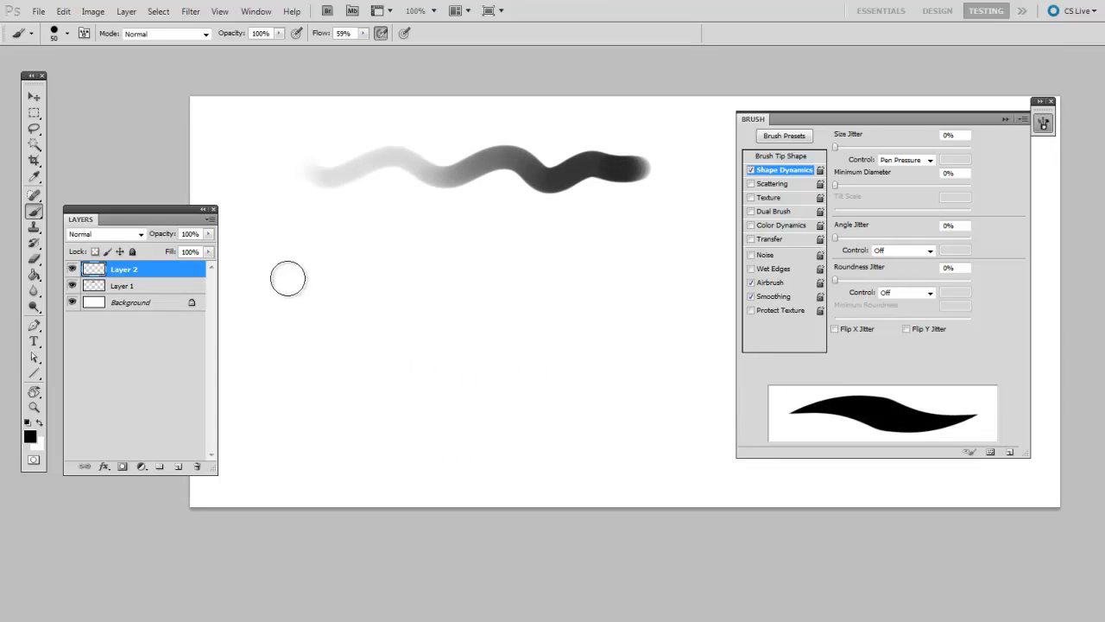
pyautogui.moveTo(296, 286)
pyautogui.mouseDown()
pyautogui.moveTo(356, 263)
pyautogui.moveTo(431, 292)
pyautogui.moveTo(700, 274)
pyautogui.mouseUp()
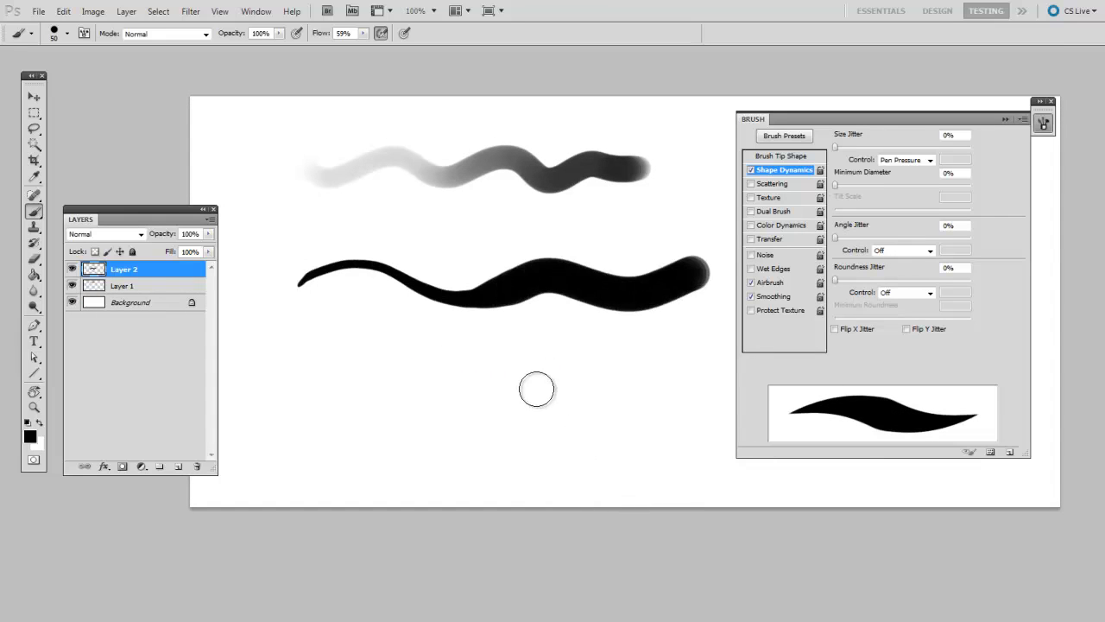
# Choose the round preset with Shape Dynamics and Transfer, enlarge it to 60 px and paint a third wavy stroke at the bottom
pyautogui.rightClick(494, 349)
pyautogui.click(522, 435)
pyautogui.press('Return')
pyautogui.press(']')
pyautogui.press(']')
pyautogui.press(']')
pyautogui.press(']')
pyautogui.press(']')
pyautogui.moveTo(311, 358)
pyautogui.mouseDown()
pyautogui.moveTo(463, 372)
pyautogui.moveTo(572, 388)
pyautogui.mouseUp()
pyautogui.press('space')
pyautogui.moveTo(501, 503); pyautogui.dragTo(477, 478)
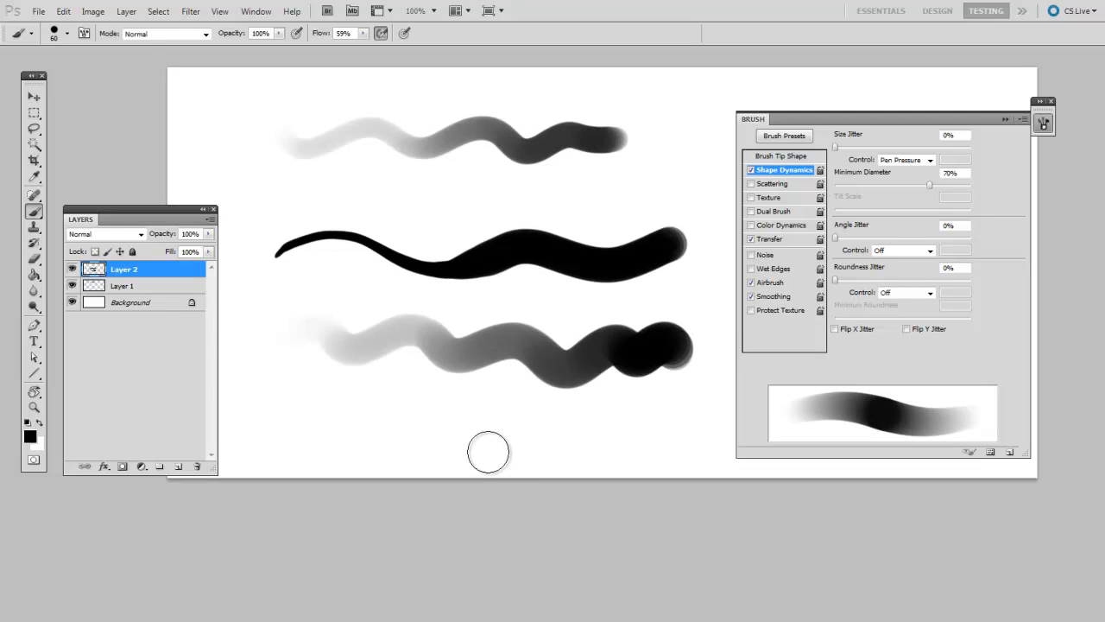